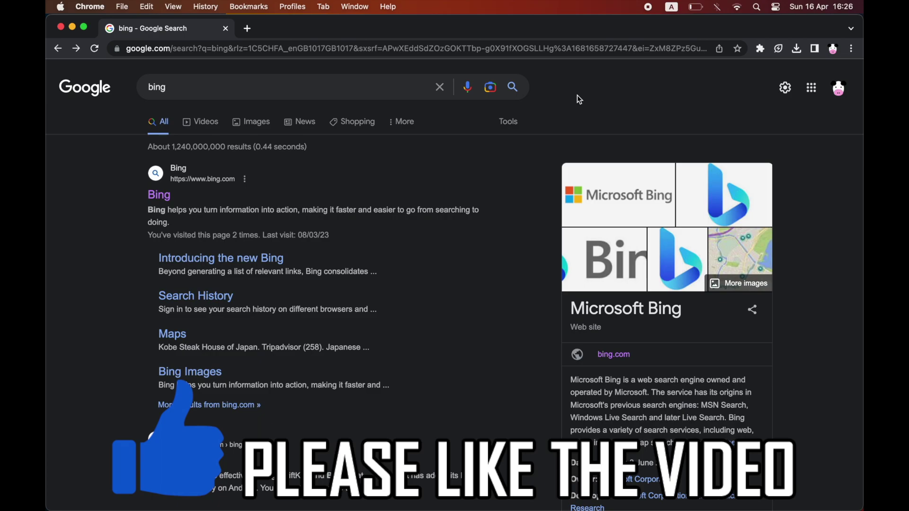
Open Bing from the Google results and advance the example carousel three times to the arts-and-crafts prompt
left_click(162, 196)
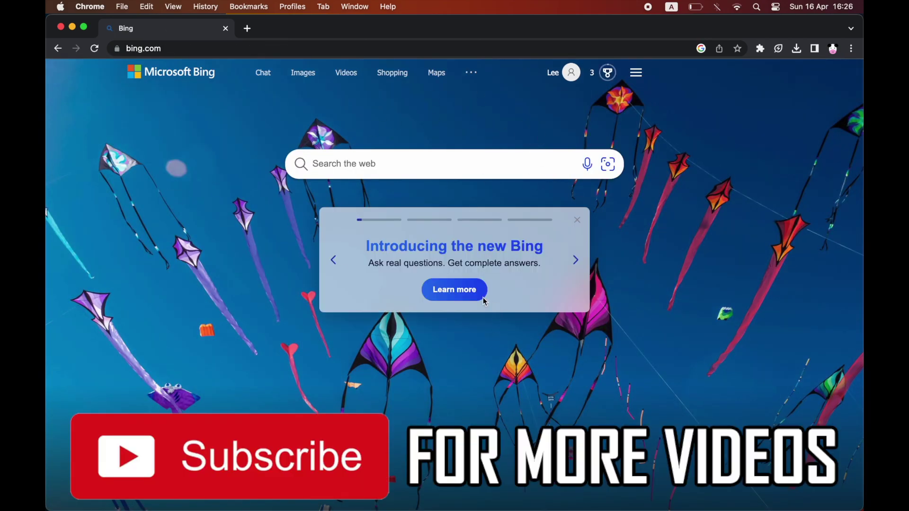
left_click(576, 260)
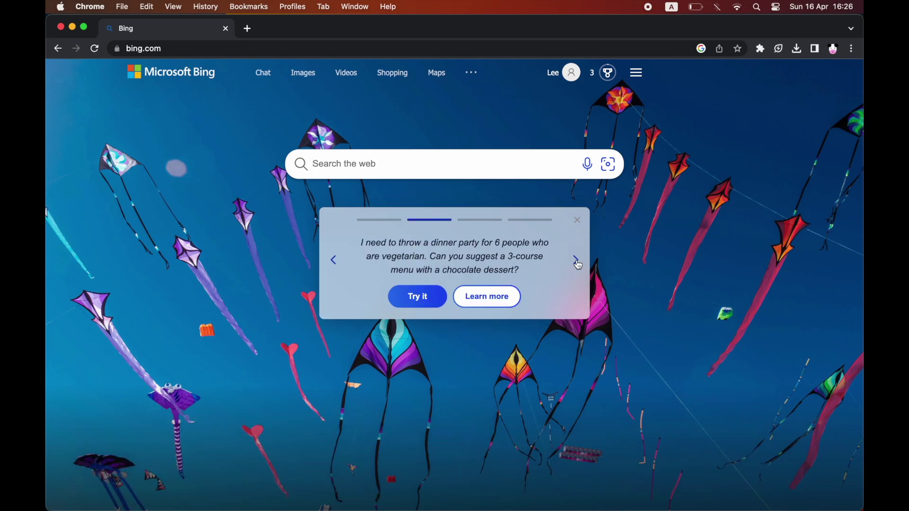
left_click(576, 261)
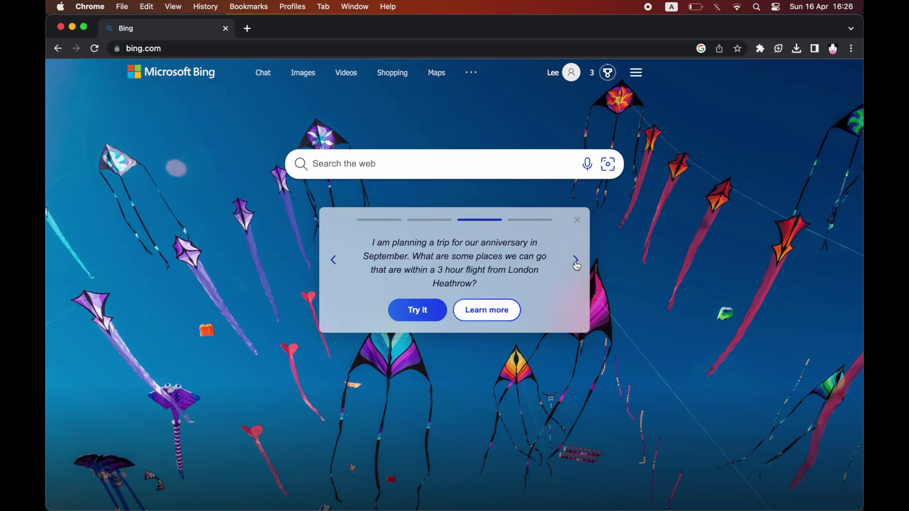
left_click(575, 261)
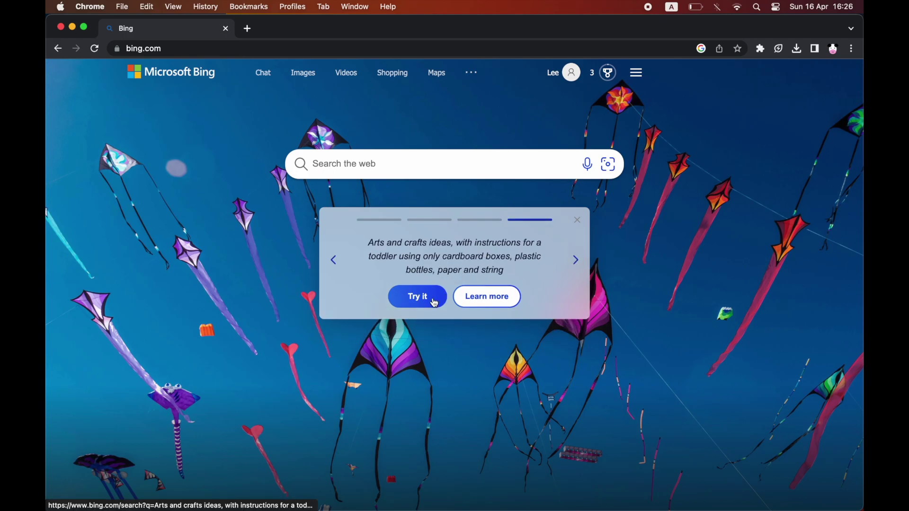
Search the toddler arts-and-crafts example, dismiss the AI notice, open Bing chat, then reach Edge download
left_click(418, 297)
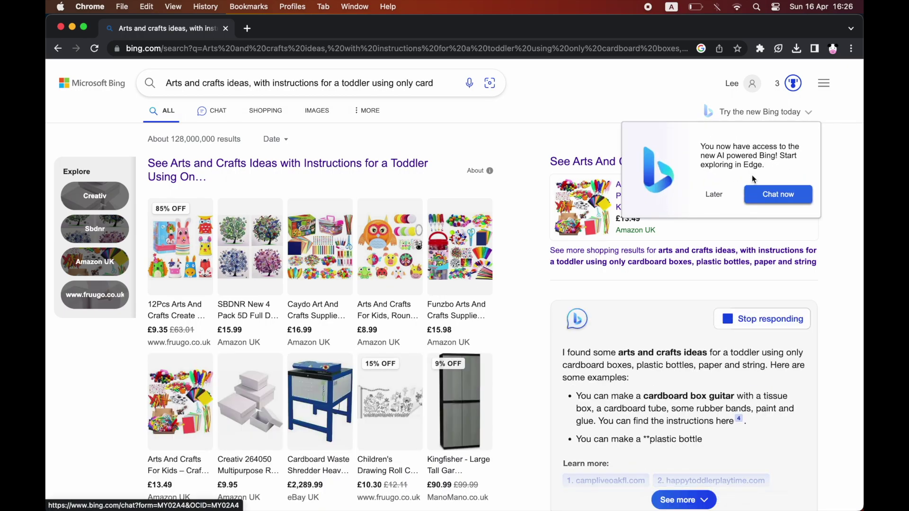
left_click(756, 114)
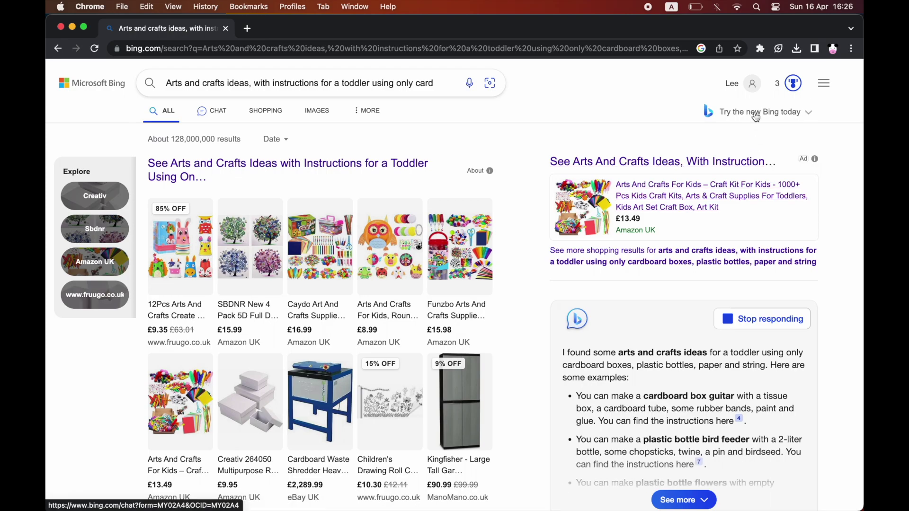
left_click(755, 114)
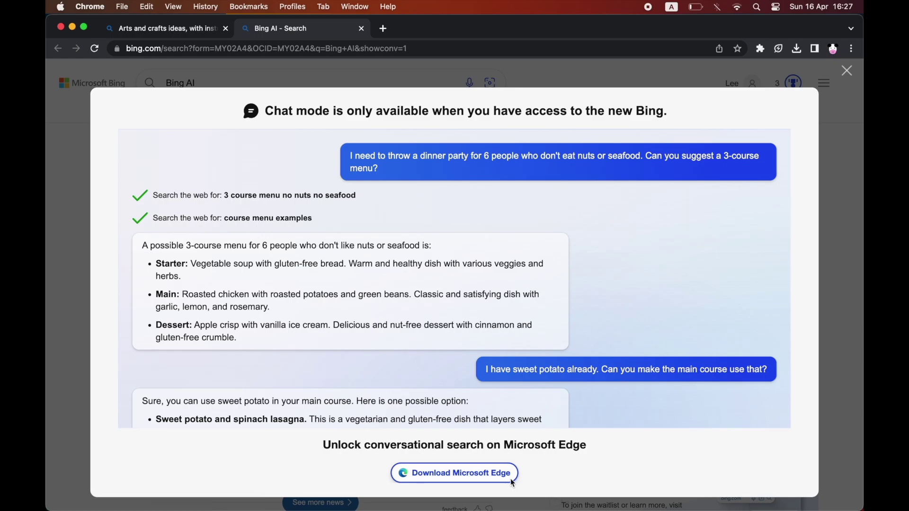
left_click(511, 483)
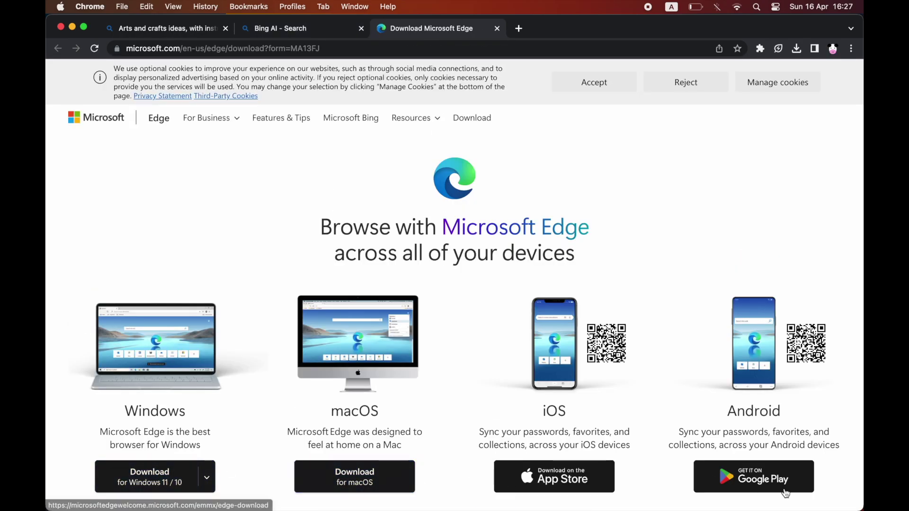
Download Edge for macOS, choosing 'Mac with Apple chip' and accepting the licence terms
left_click(396, 477)
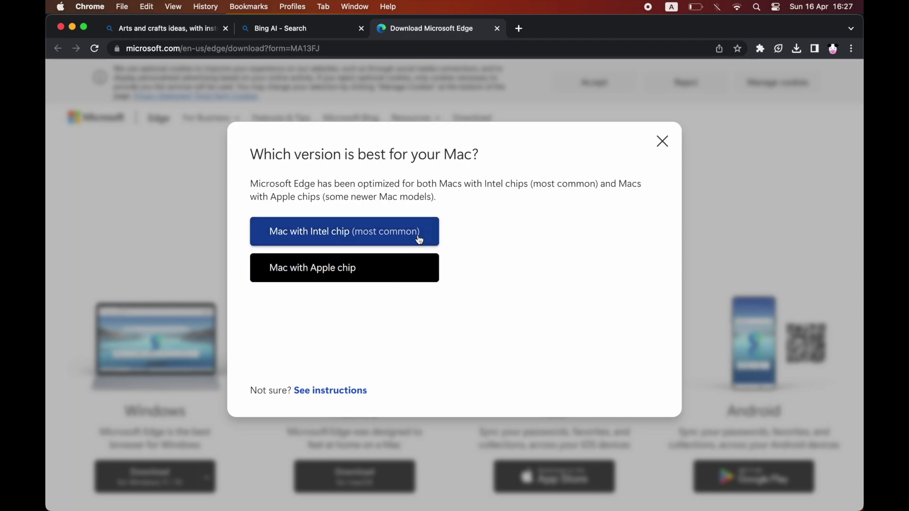
left_click(400, 276)
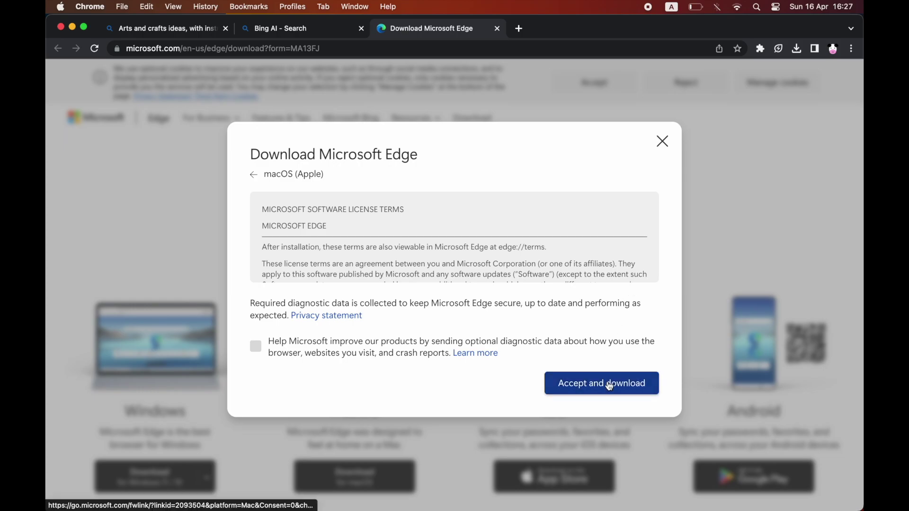
scroll(519, 245, "down", 3)
scroll(520, 245, "down", 10)
scroll(519, 245, "down", 10)
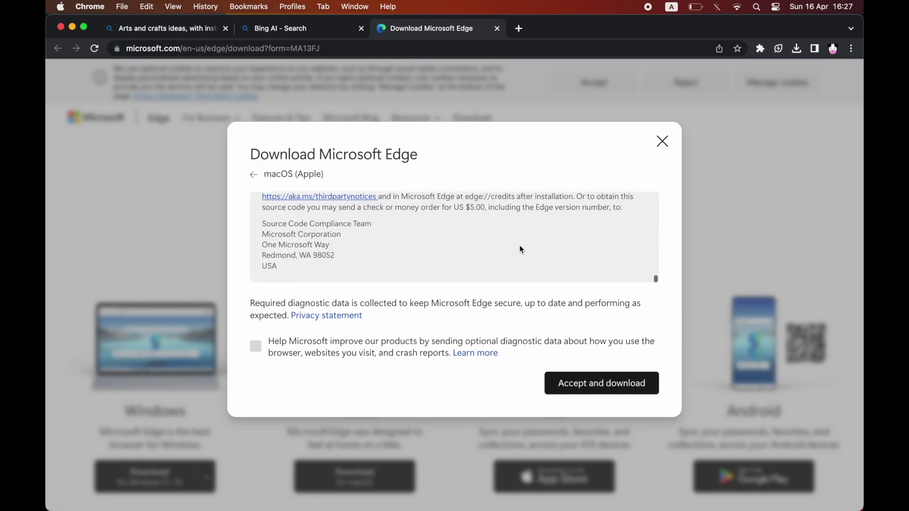
left_click(595, 383)
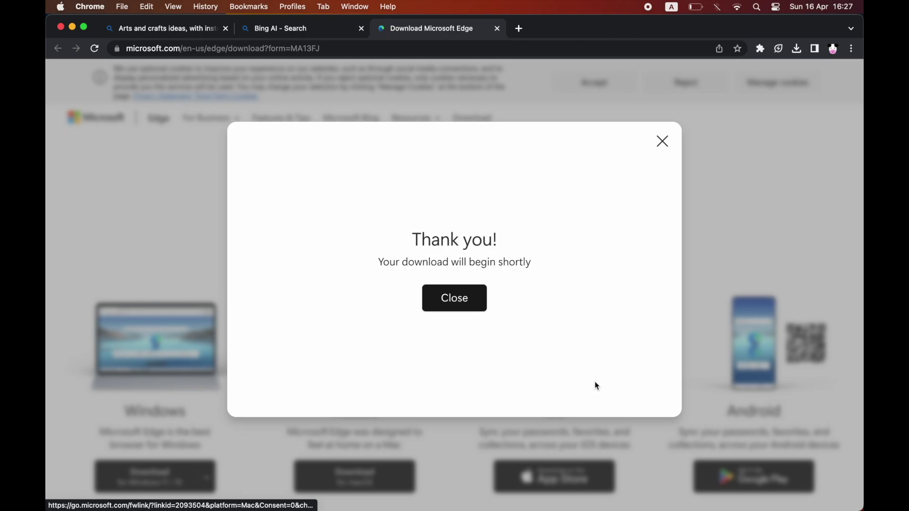
left_click(479, 304)
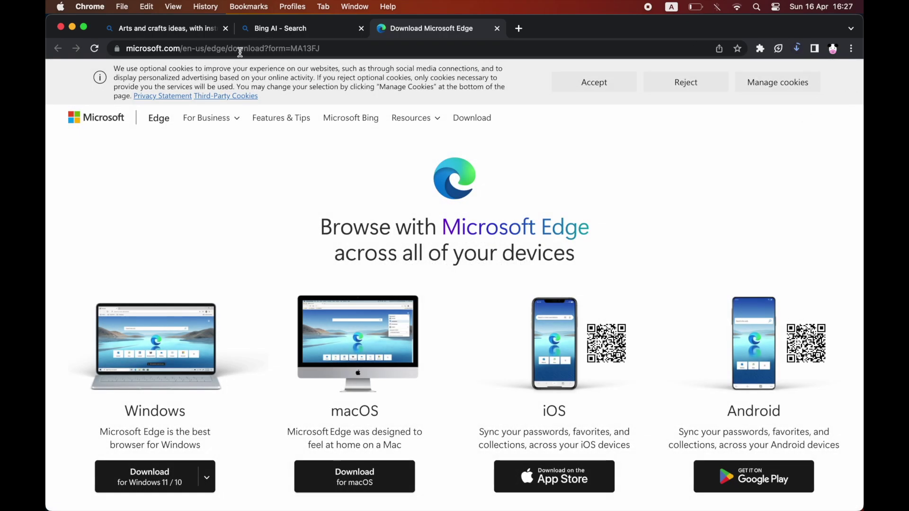
Narrow the Chrome window and drag the MicrosoftEdge .pkg from Downloads onto the desktop
left_click_drag(46, 109, 278, 111)
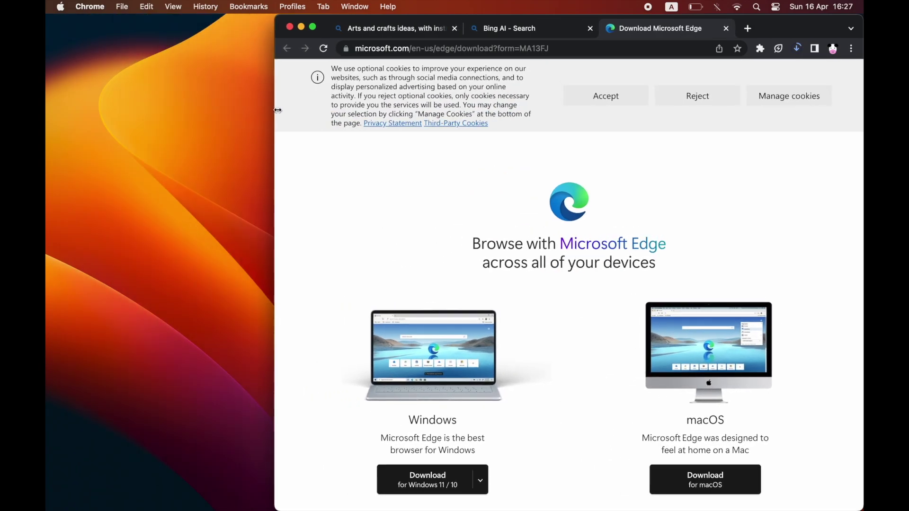
left_click(798, 51)
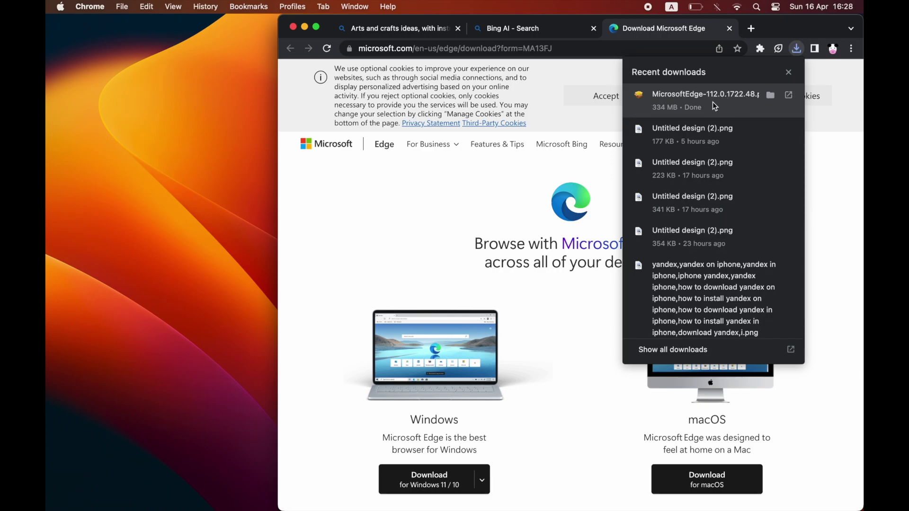
mouse_move(714, 105)
left_mouse_down()
mouse_move(150, 182)
mouse_move(143, 128)
left_mouse_up()
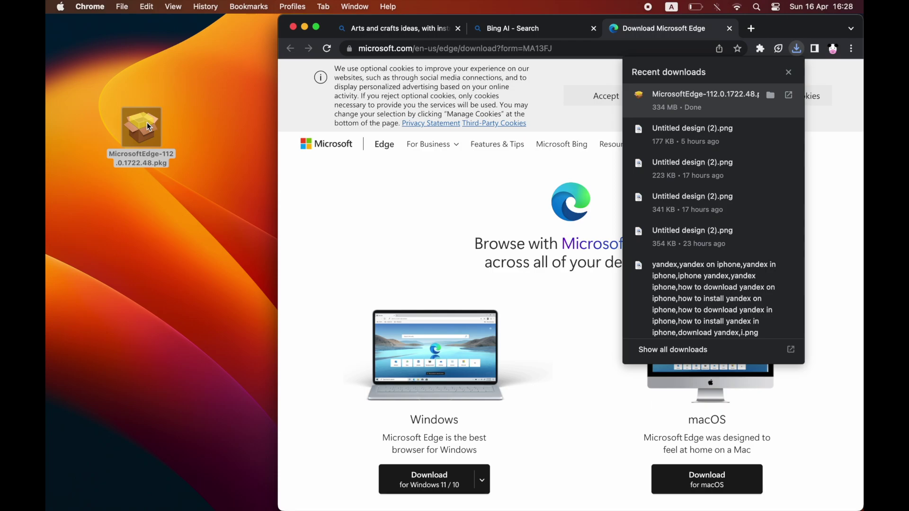
left_click(148, 126)
Run the Edge installer with the standard install on Macintosh HD, closing it after success
double_click(148, 127)
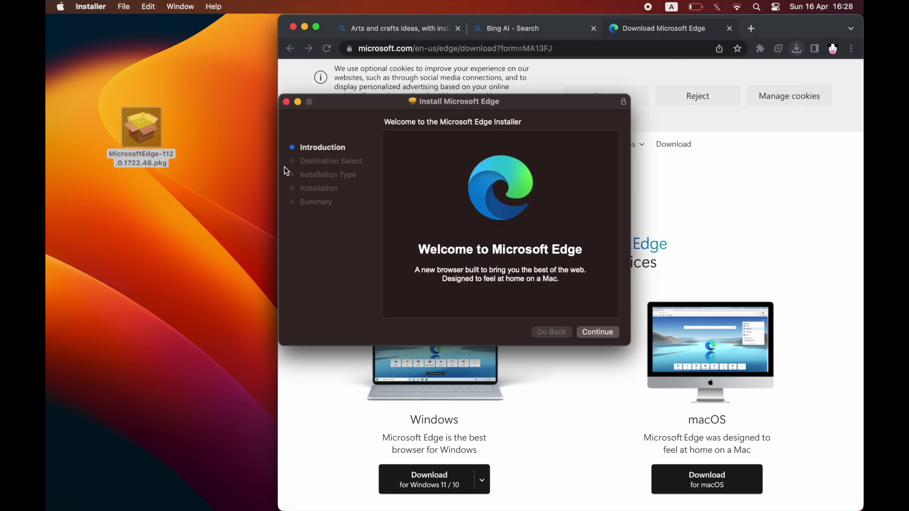
left_click(609, 333)
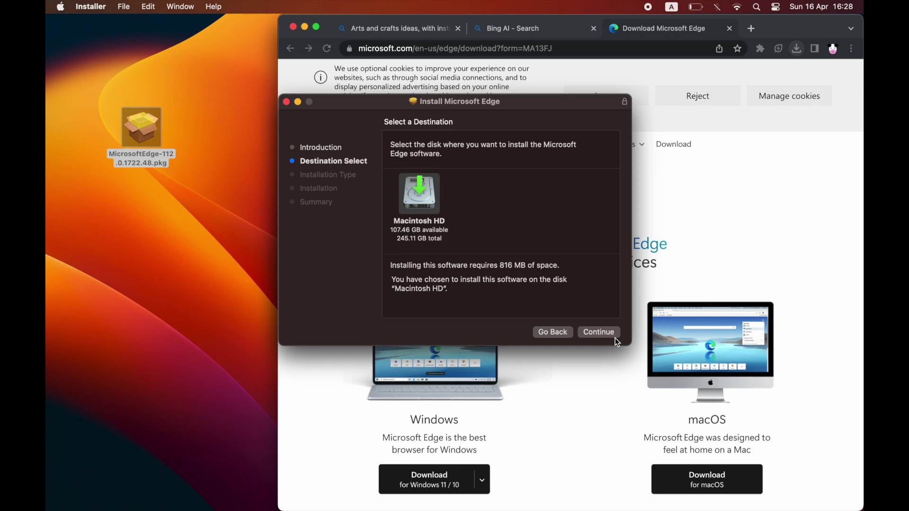
left_click(612, 333)
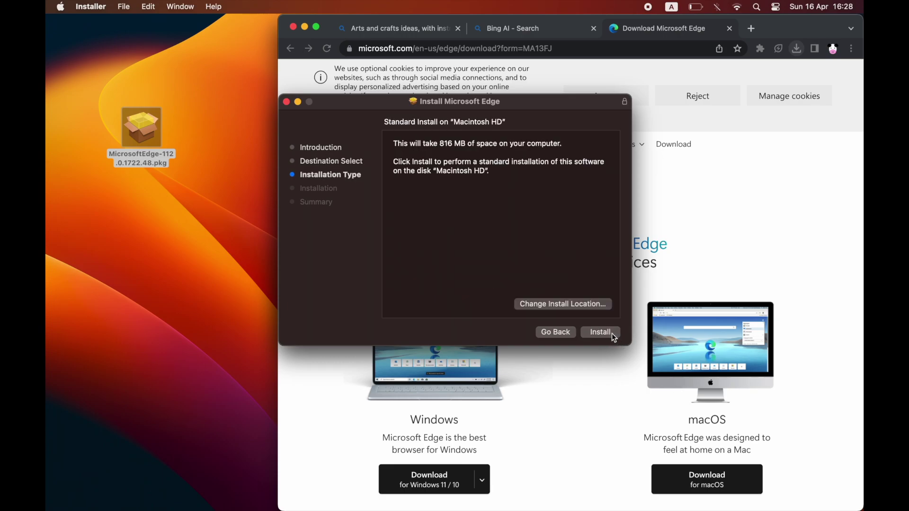
left_click(614, 335)
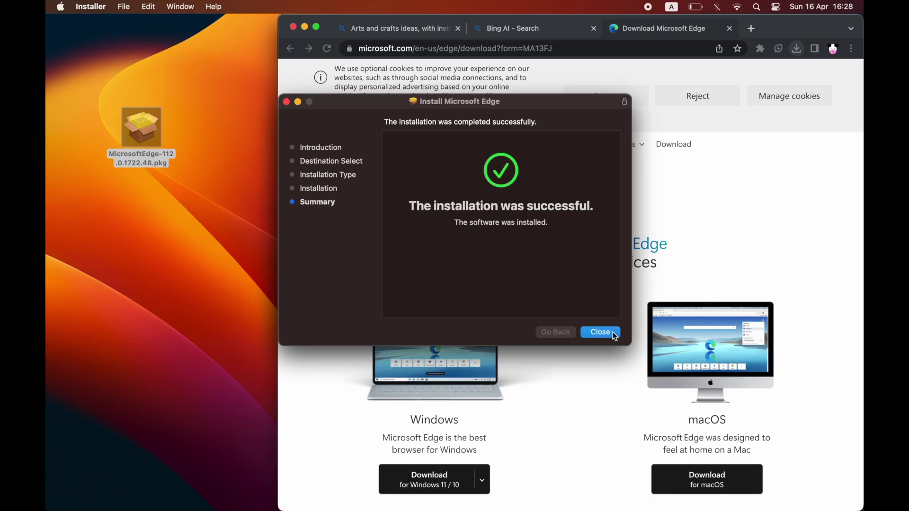
left_click(600, 331)
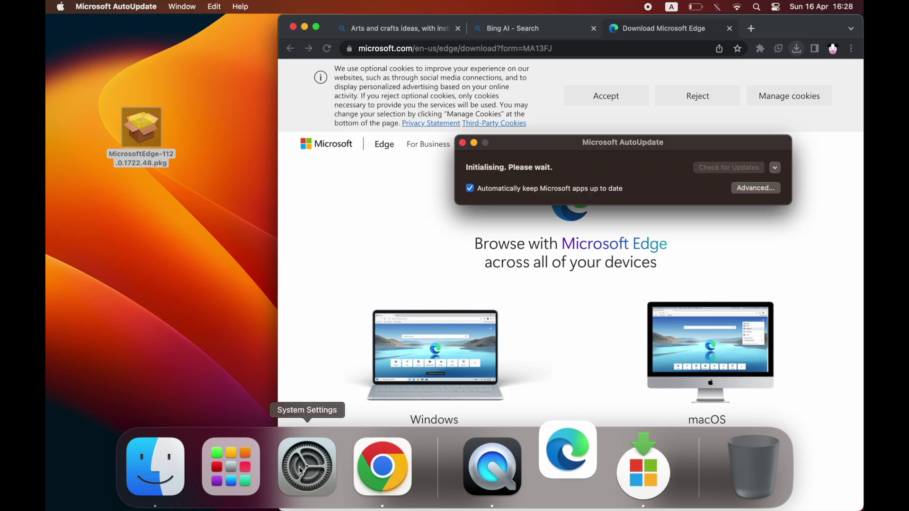
Launch Microsoft Edge from its Dock icon
left_click(565, 477)
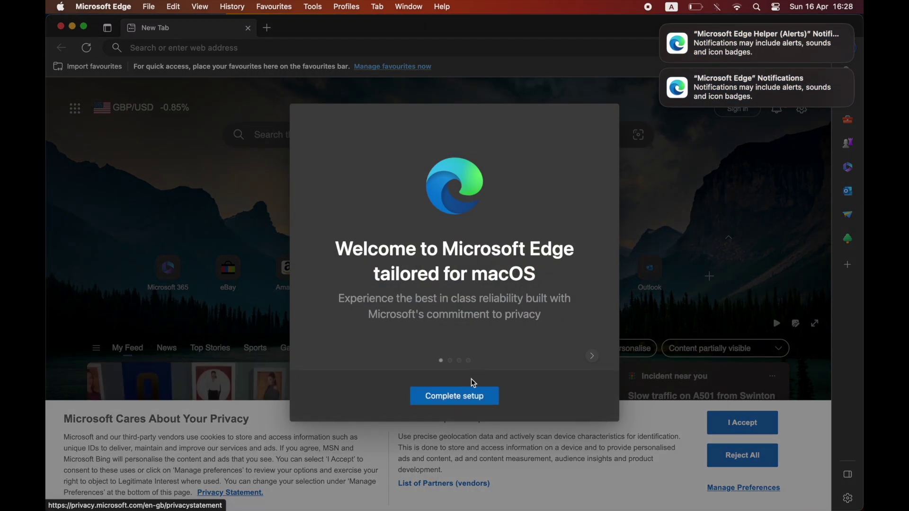
Finish the Edge welcome slides, keep the Inspirational new tab layout, and continue without signing in
left_click(593, 360)
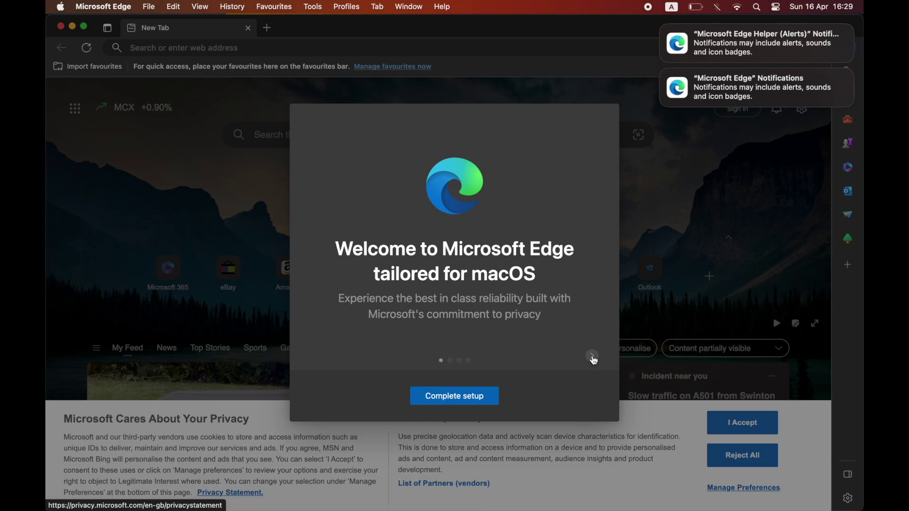
left_click(593, 360)
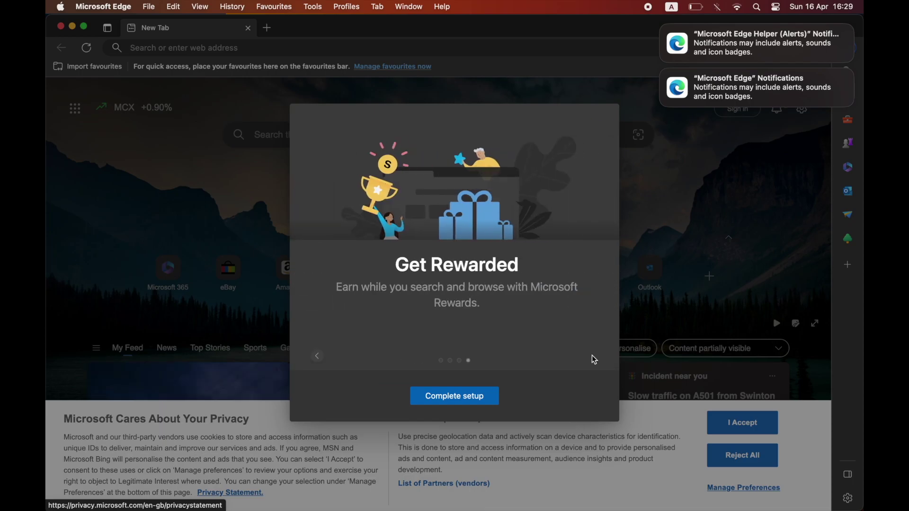
left_click(455, 396)
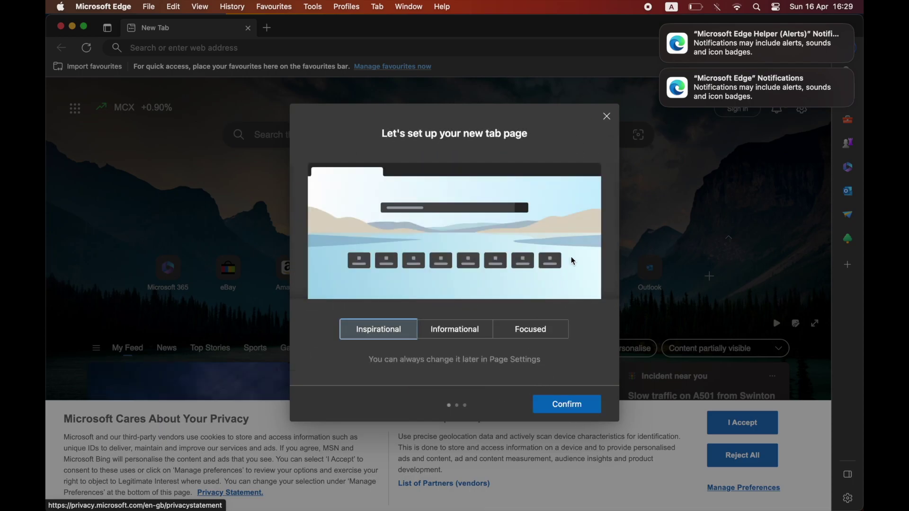
left_click(567, 404)
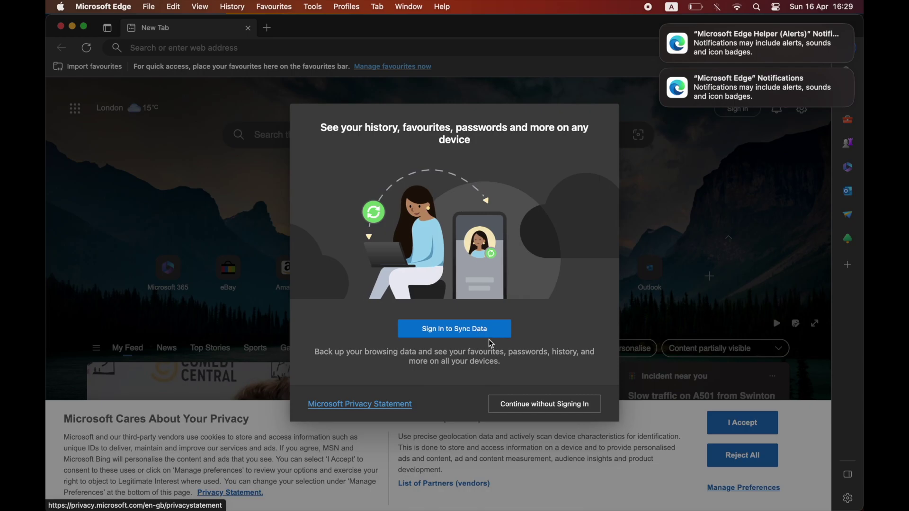
left_click(544, 404)
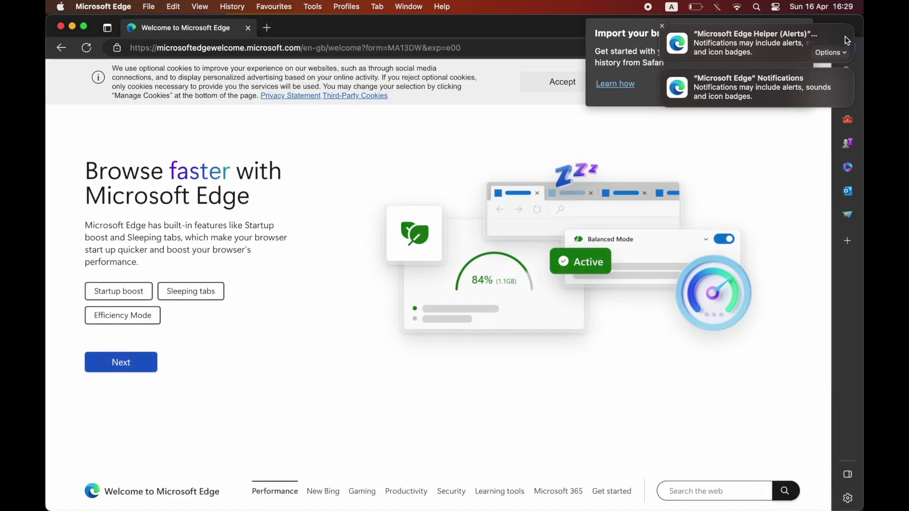
Dismiss both Edge notification banners and the Safari import suggestion
left_click(663, 28)
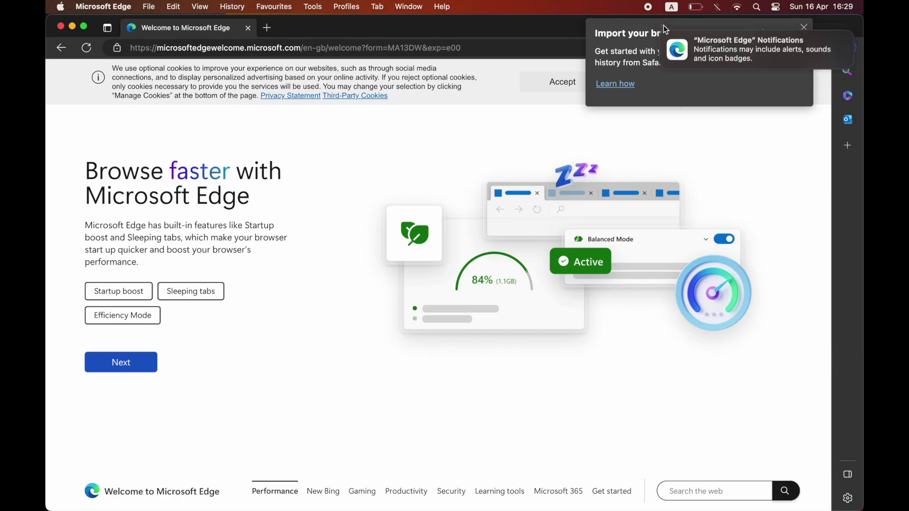
left_click(662, 27)
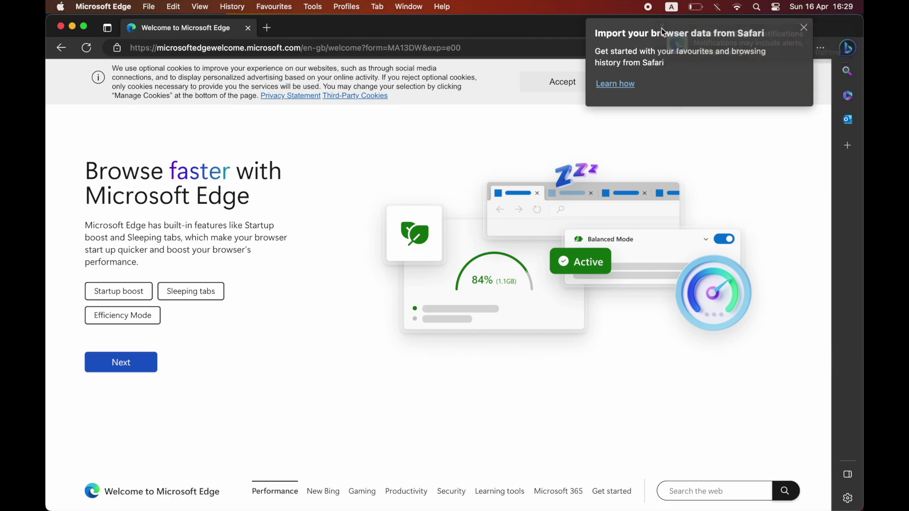
left_click(805, 29)
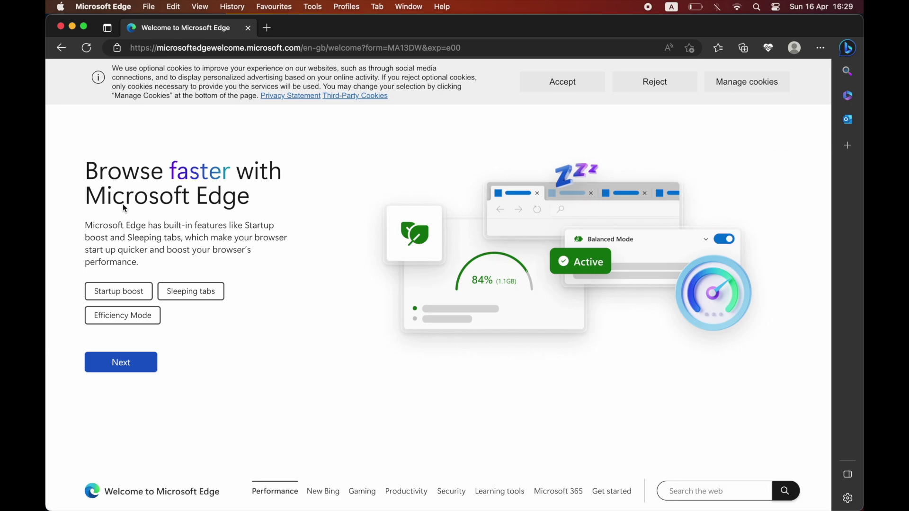
Page past the Bing, gaming, productivity, security and learning slides to the get-started page
left_click(132, 362)
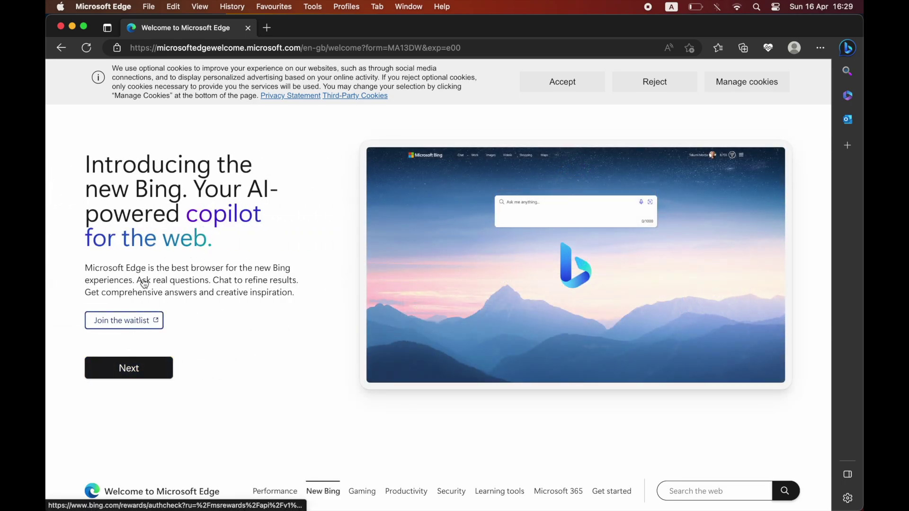
left_click(145, 369)
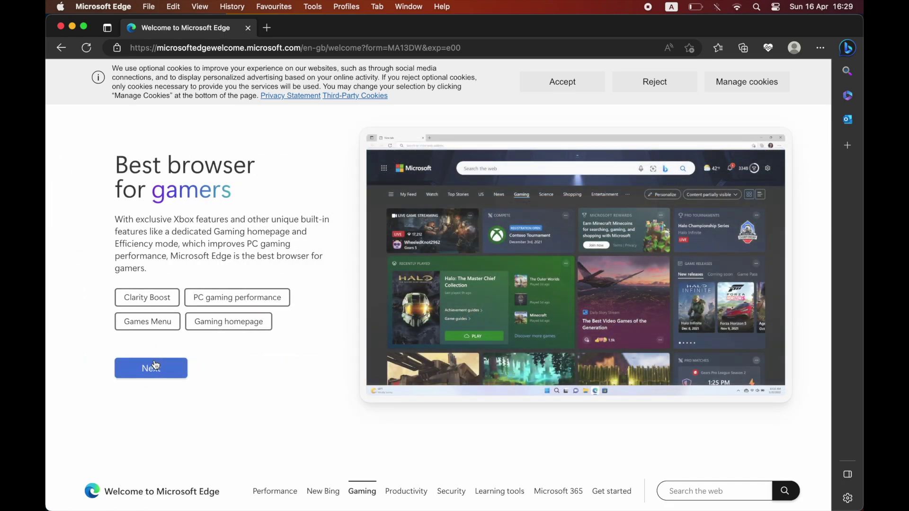
left_click(145, 369)
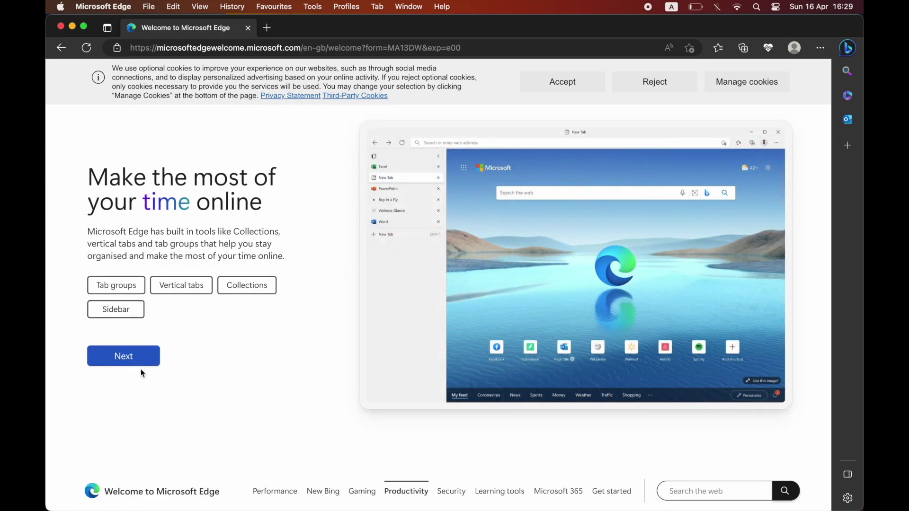
left_click(140, 364)
left_click(141, 364)
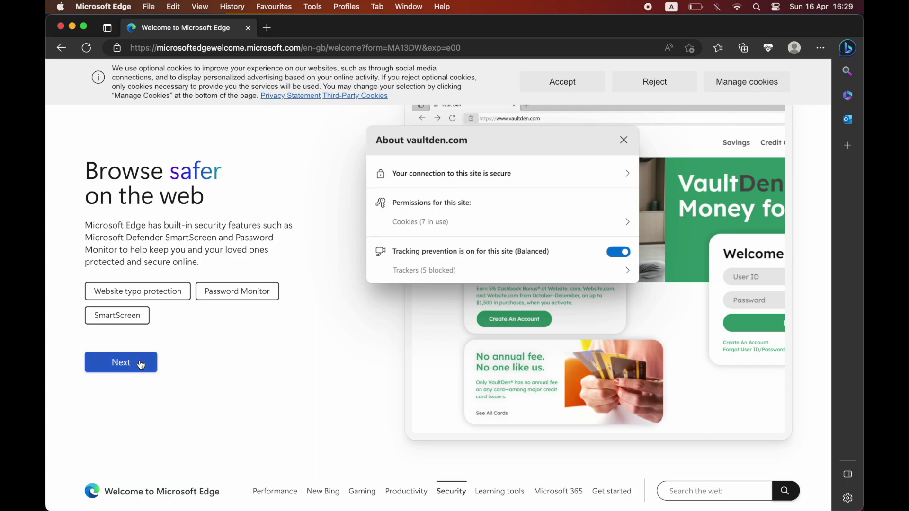
left_click(140, 359)
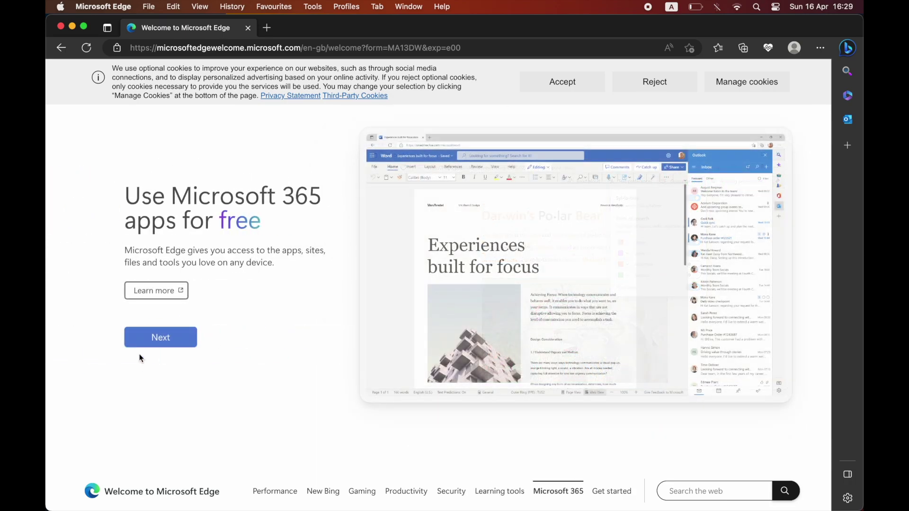
left_click(134, 352)
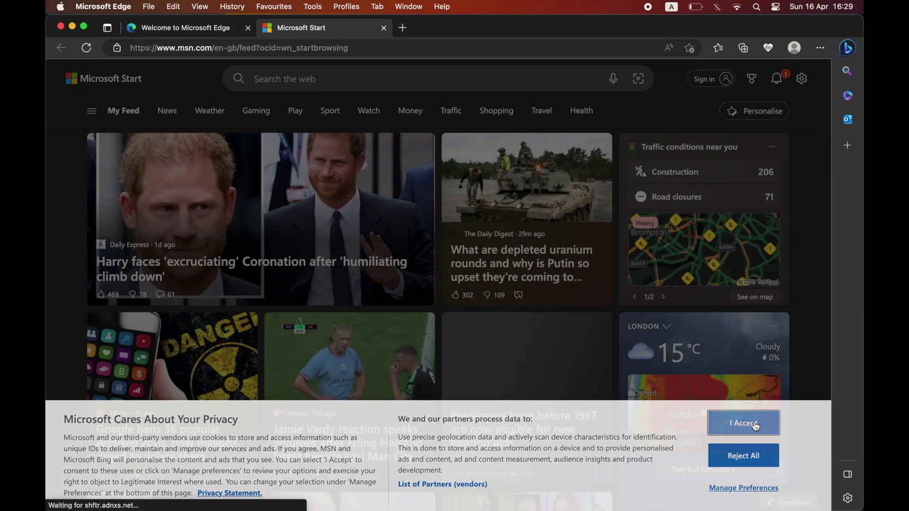
Focus the Microsoft Start search box, open the sign-in page, then return to the news feed
left_click(343, 78)
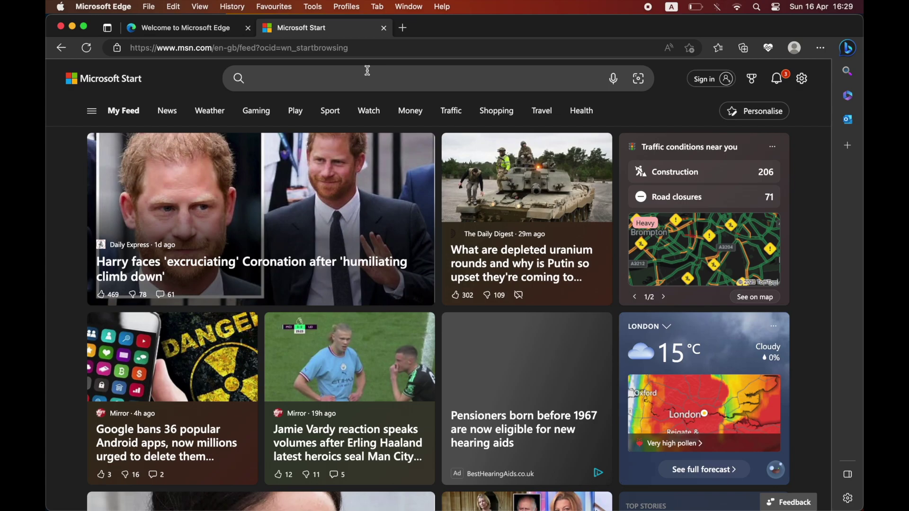
left_click(722, 81)
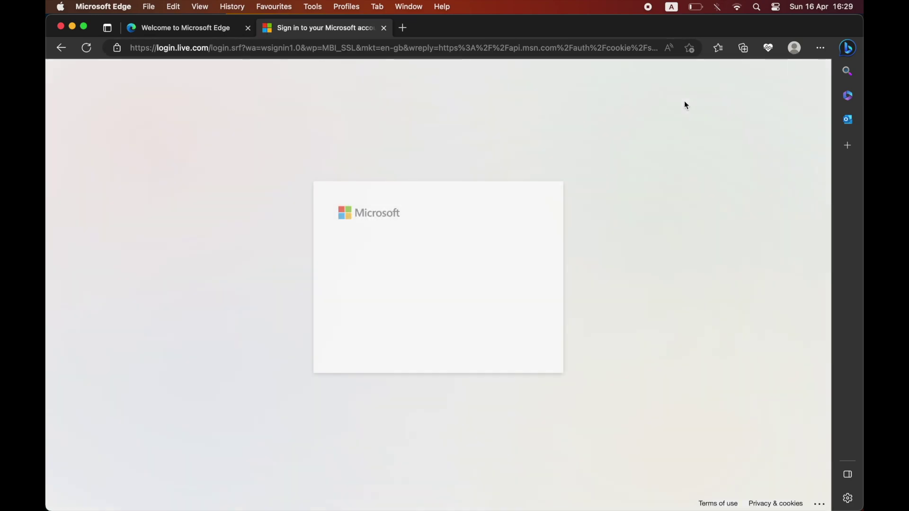
key("super+bracketleft")
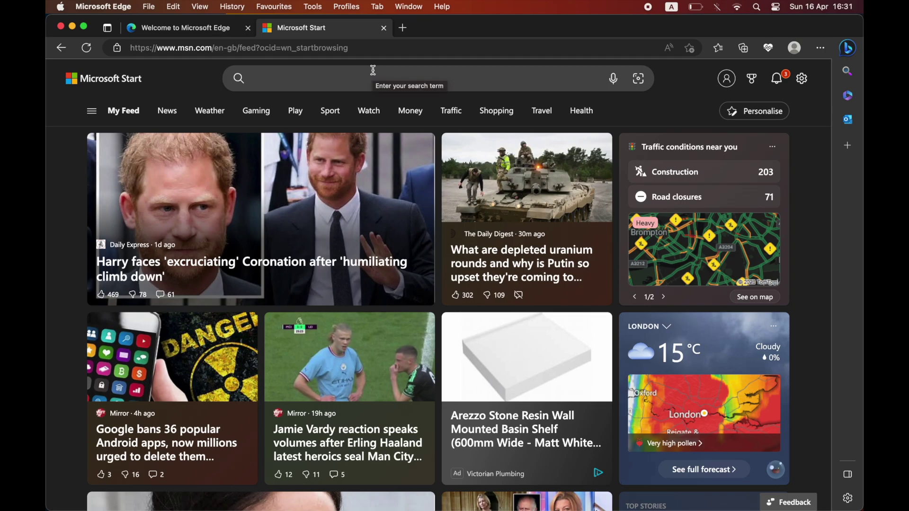
type("bing ai ")
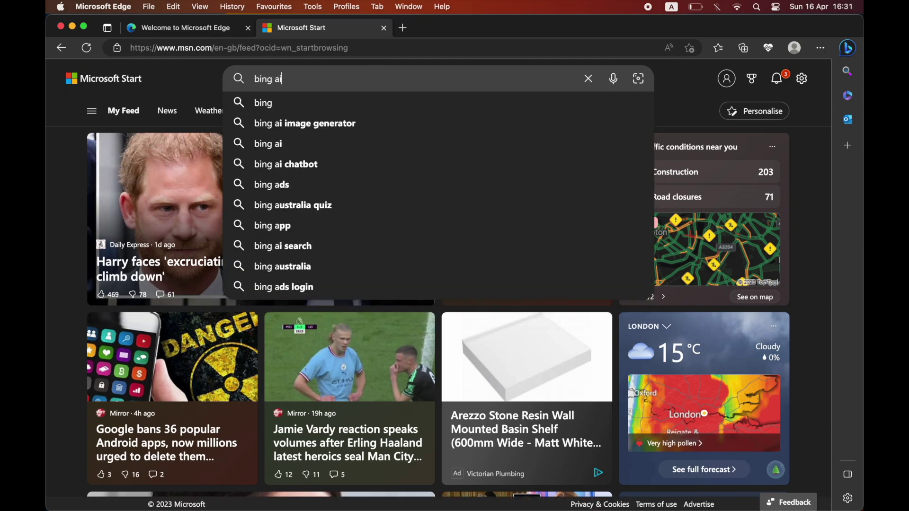
type("a")
Fix the typo and run the 'bing ai chat' search
key("BackSpace")
type("chat")
key("Return")
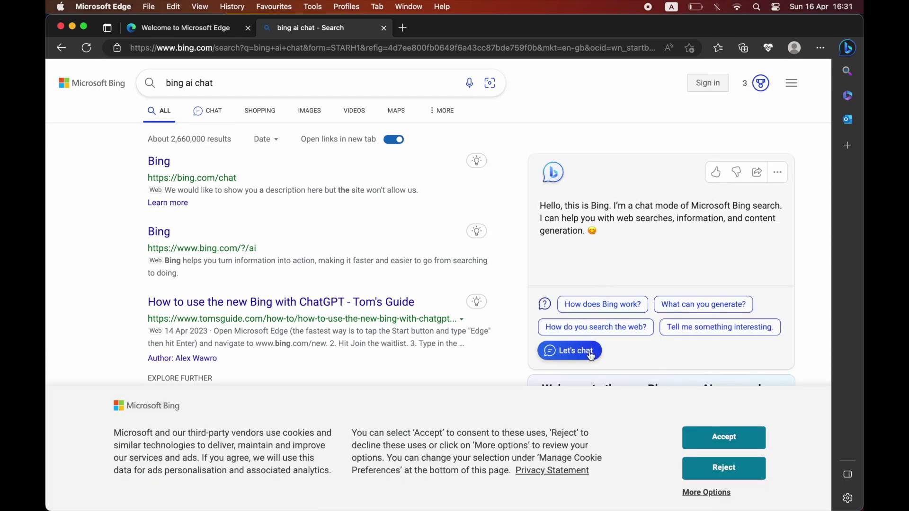
Open the Bing chat result, accept the cookie notice, and enter the new Bing chat page
left_click(159, 162)
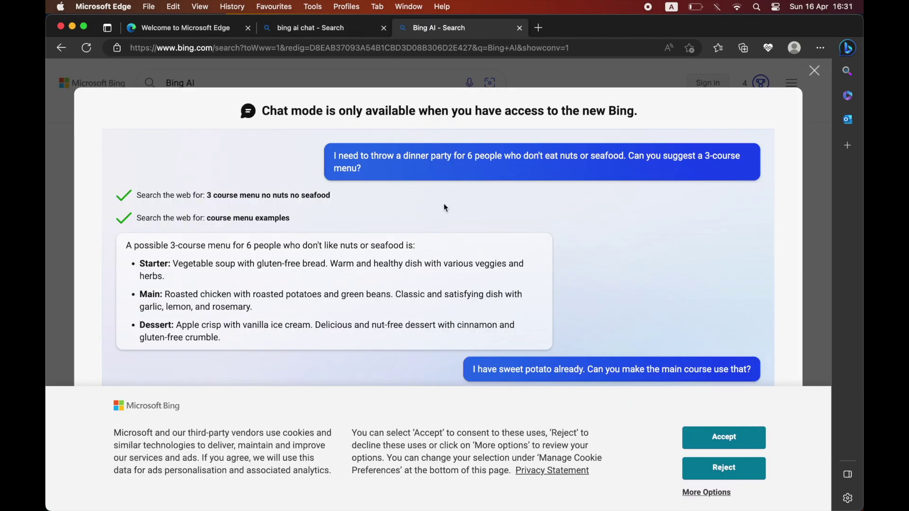
left_click(737, 439)
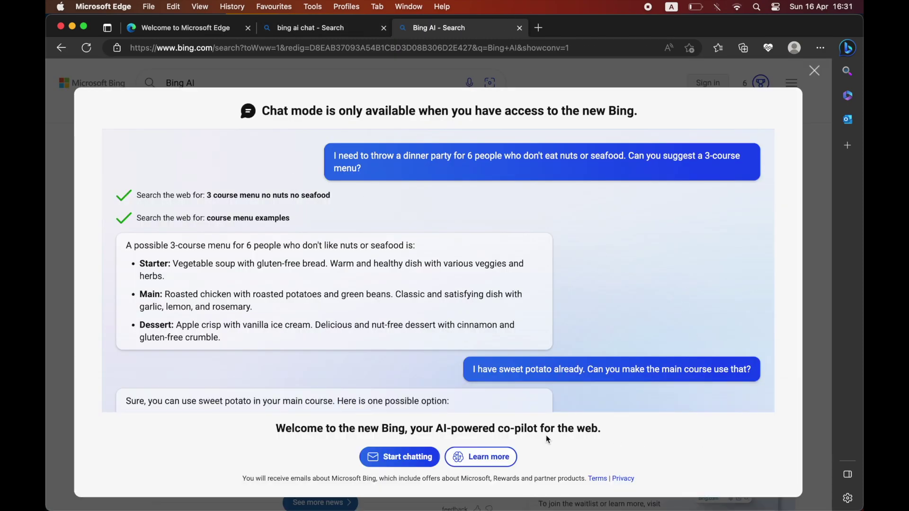
left_click(433, 463)
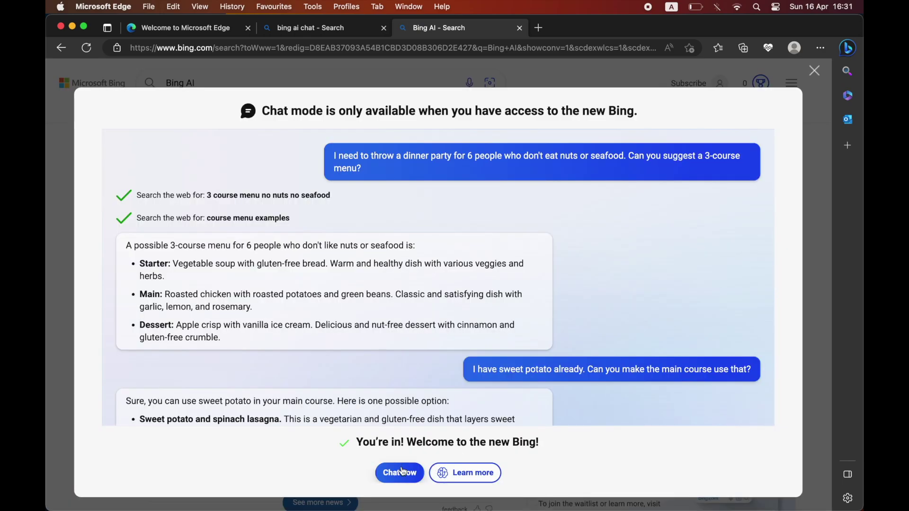
left_click(416, 478)
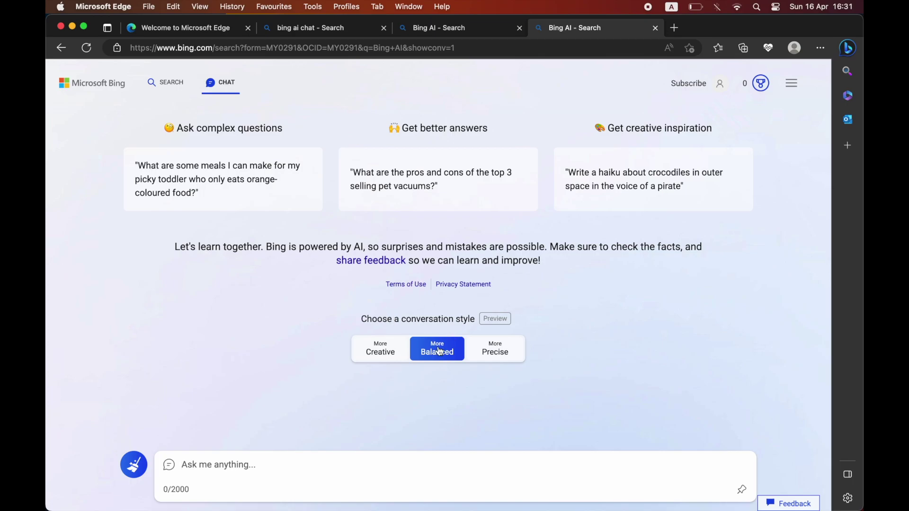
Choose the Precise conversation style and ask how ChatGPT differs from Bing AI chat
left_click(494, 356)
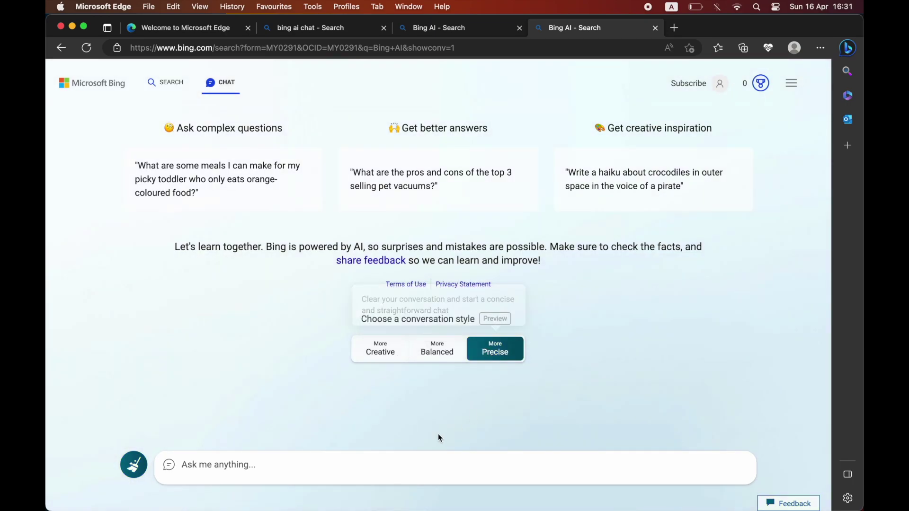
left_click(351, 464)
type("What")
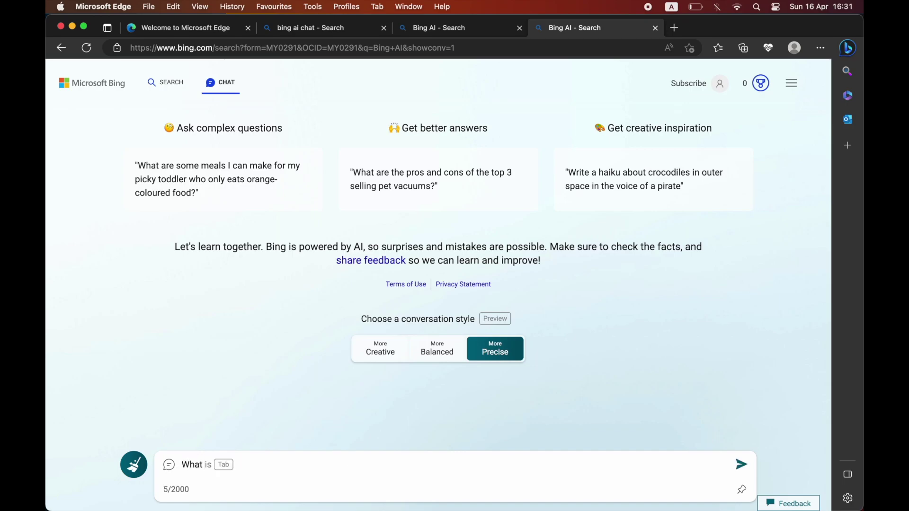
type("is the difference betwee")
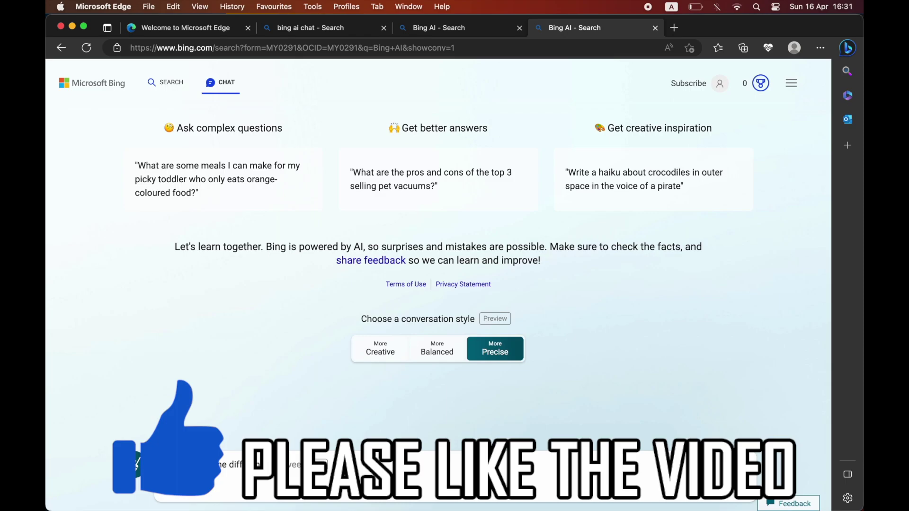
type("and bing ai chat")
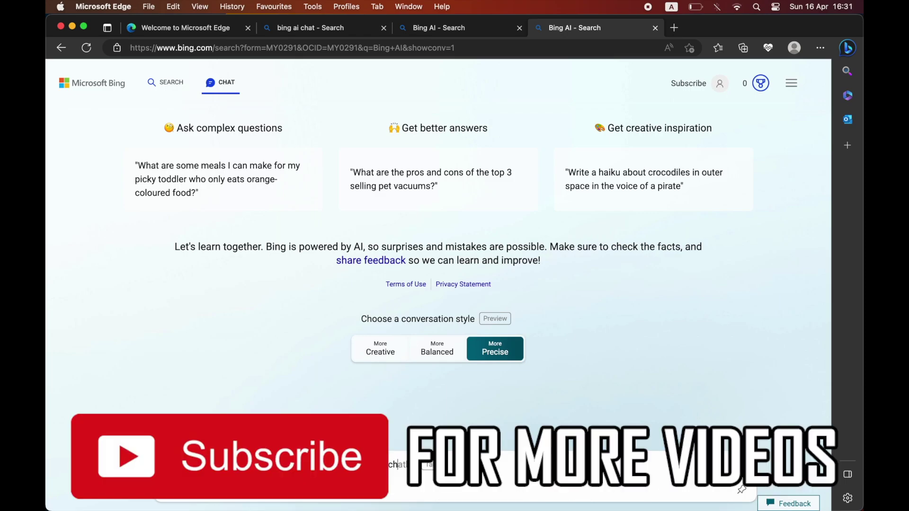
type("at")
key("Return")
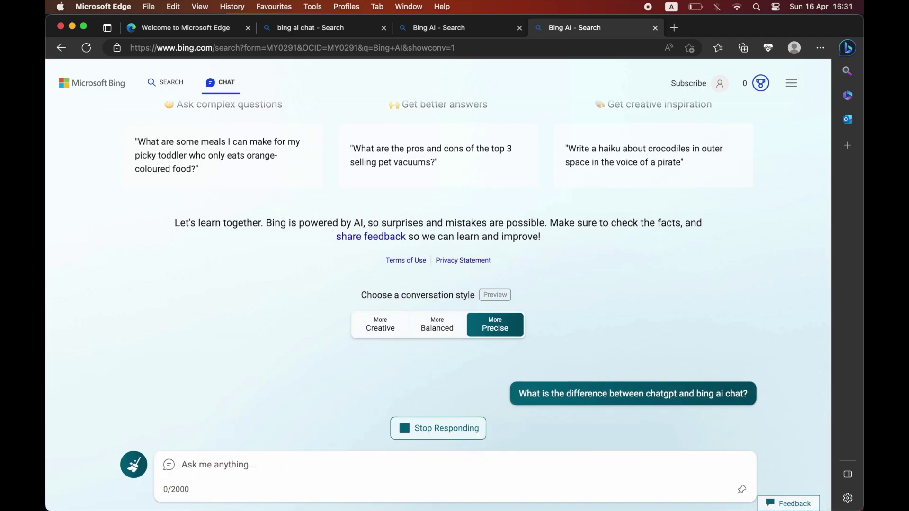